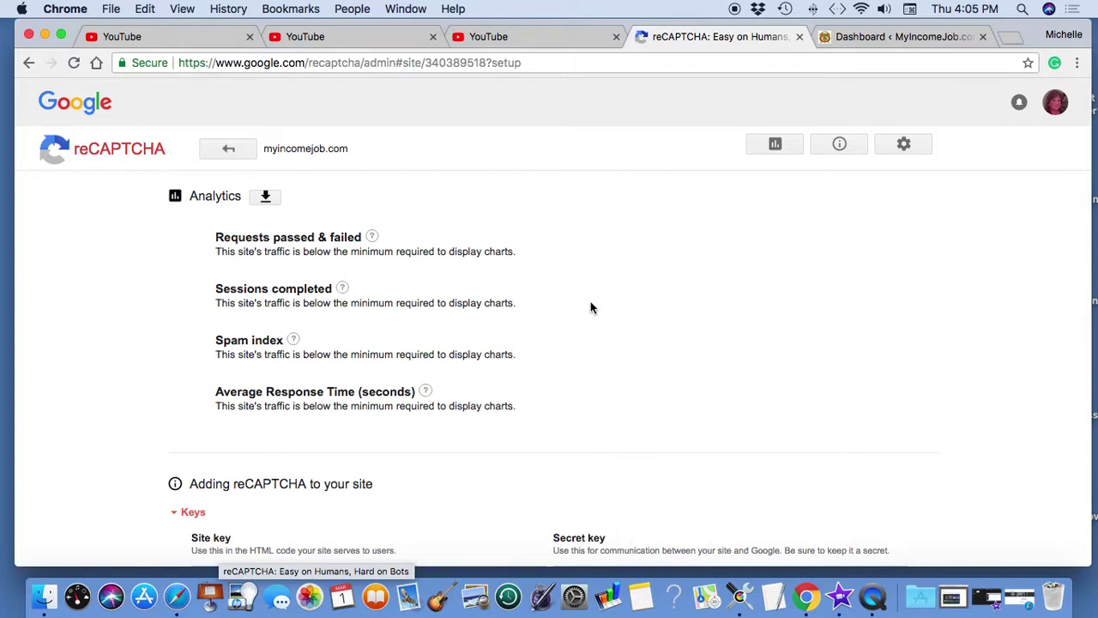
Switch to the WordPress dashboard tab showing the Ninja Forms forms list.
left_click(892, 36)
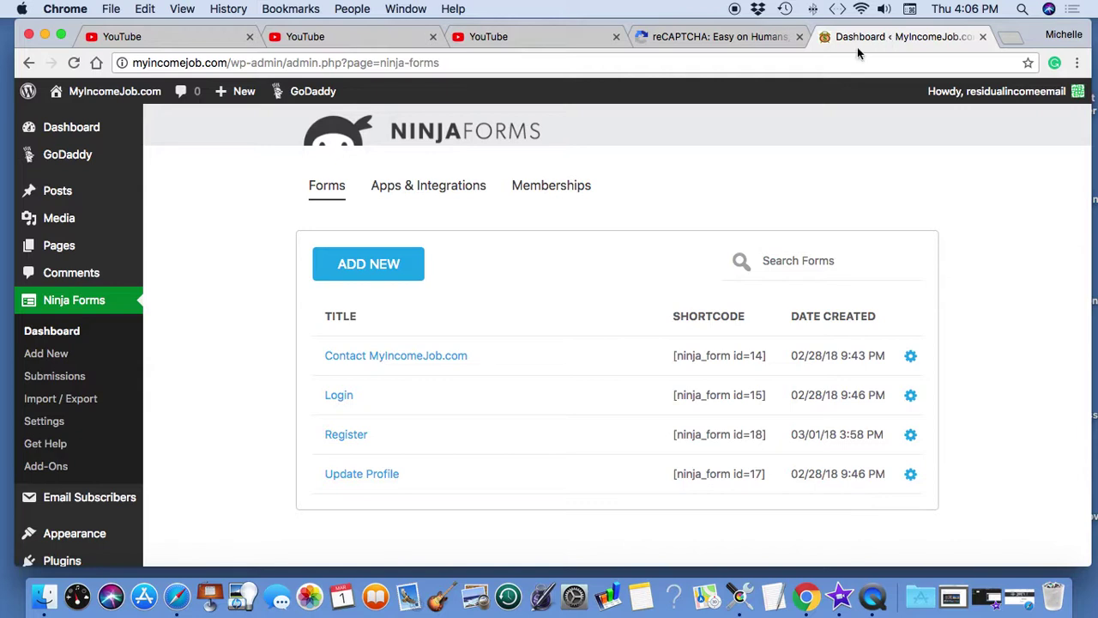
From the Ninja Forms dashboard, open the Register form and scroll through its fields to Submit.
left_click(60, 336)
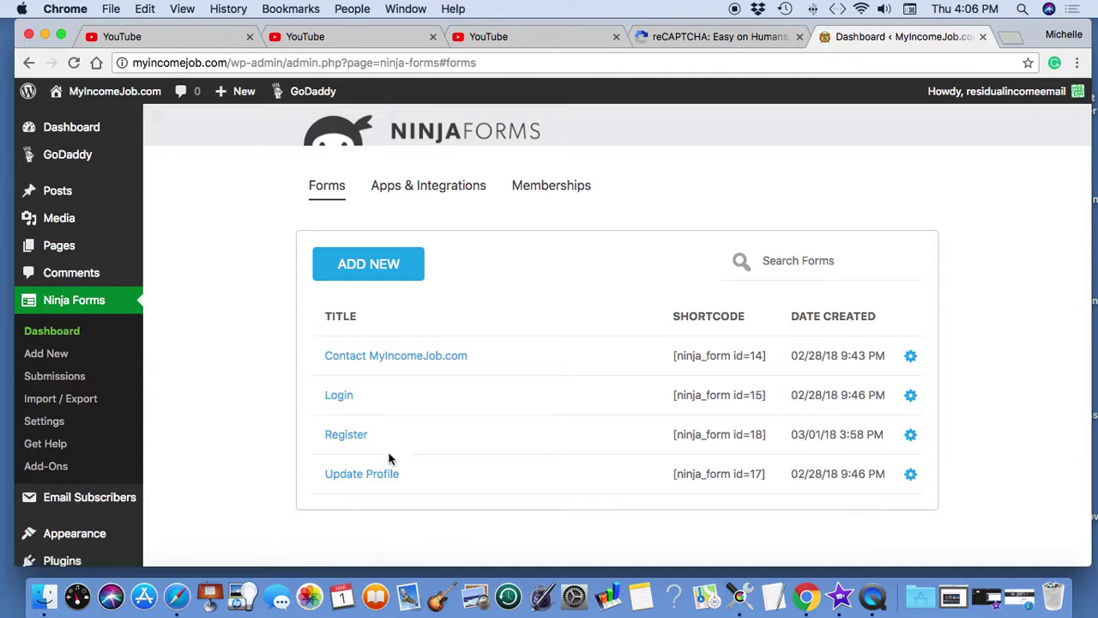
left_click(347, 436)
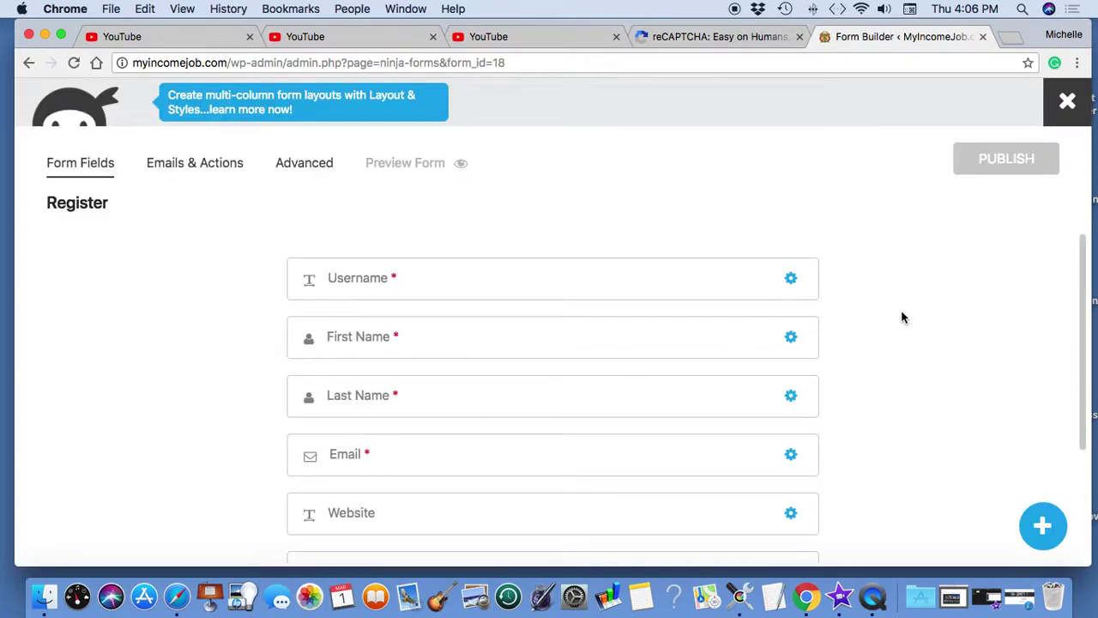
scroll(901, 317, "down", 5)
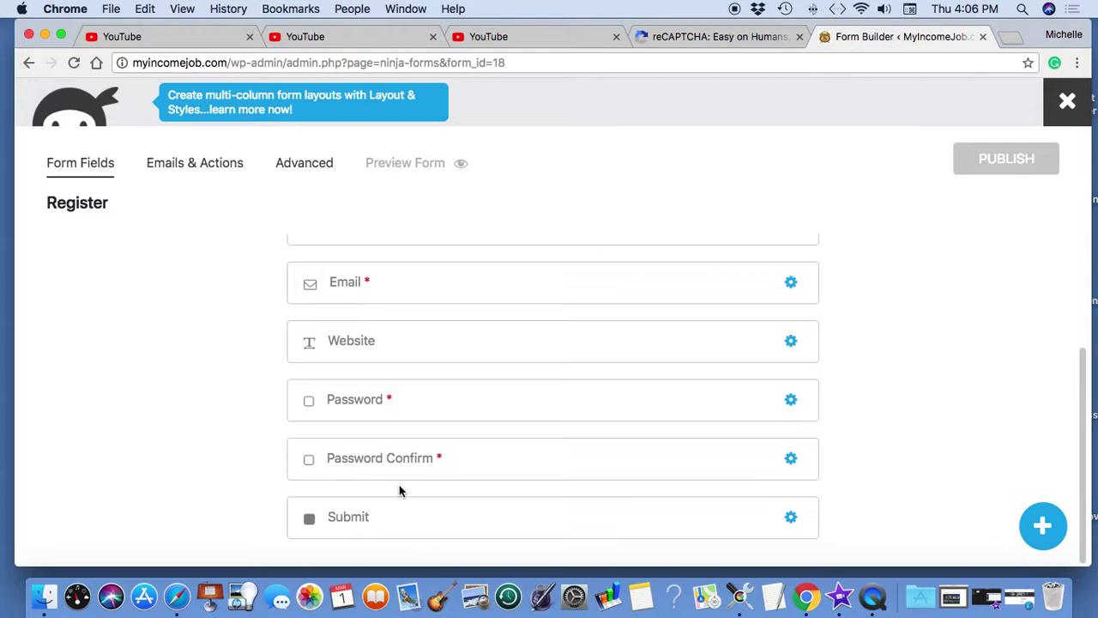
Drag a Recaptcha field from Miscellaneous Fields into the Register form just above Submit.
left_click(1043, 526)
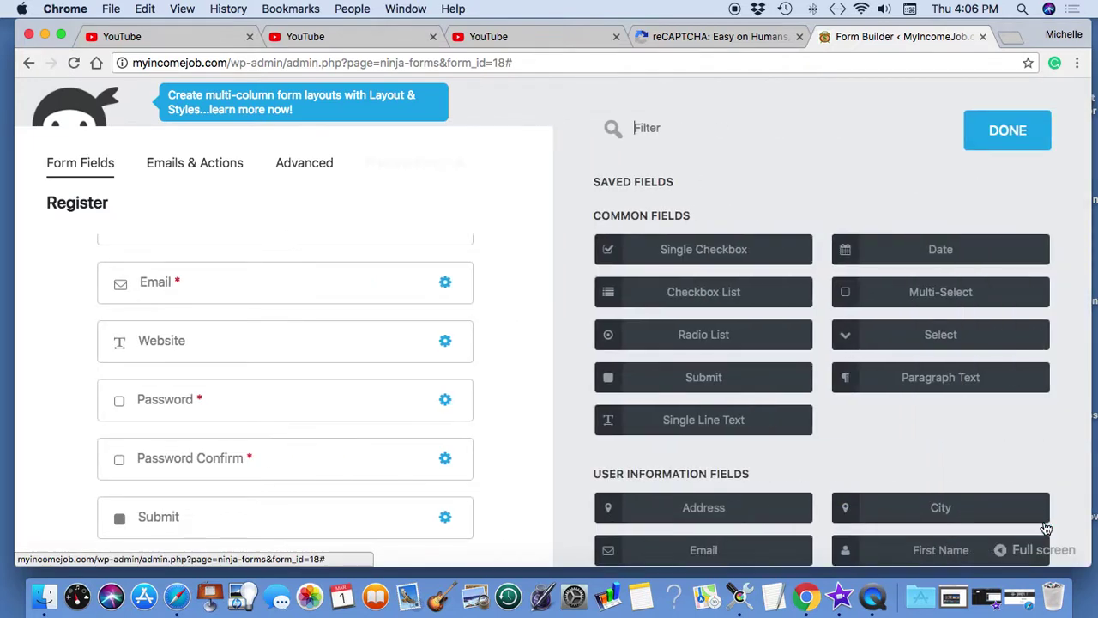
scroll(863, 421, "down", 10)
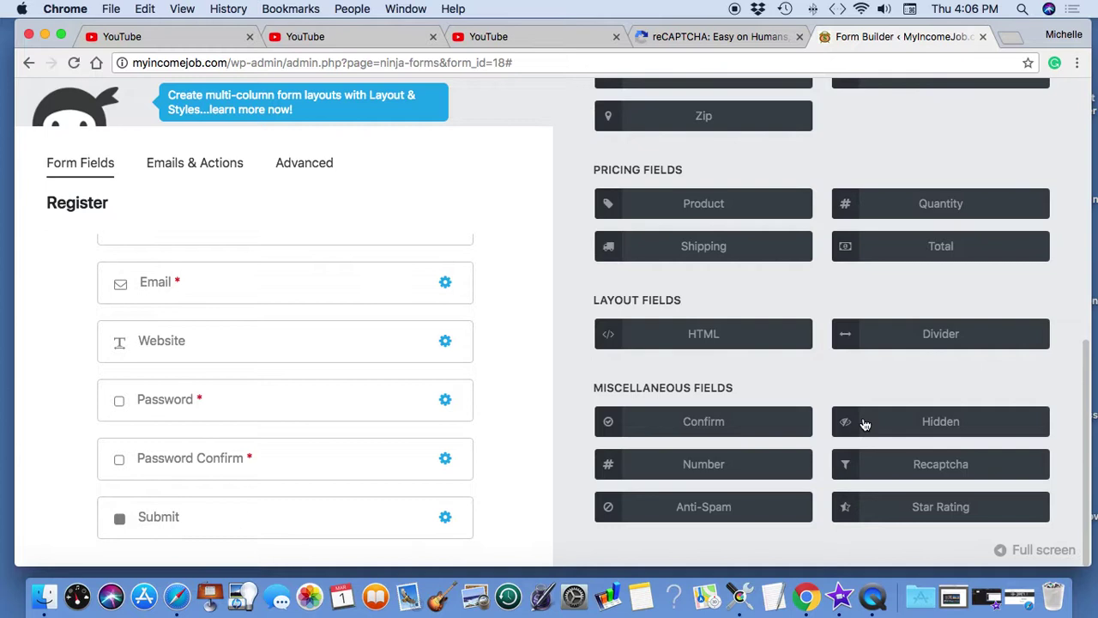
left_click_drag(923, 467, 139, 483)
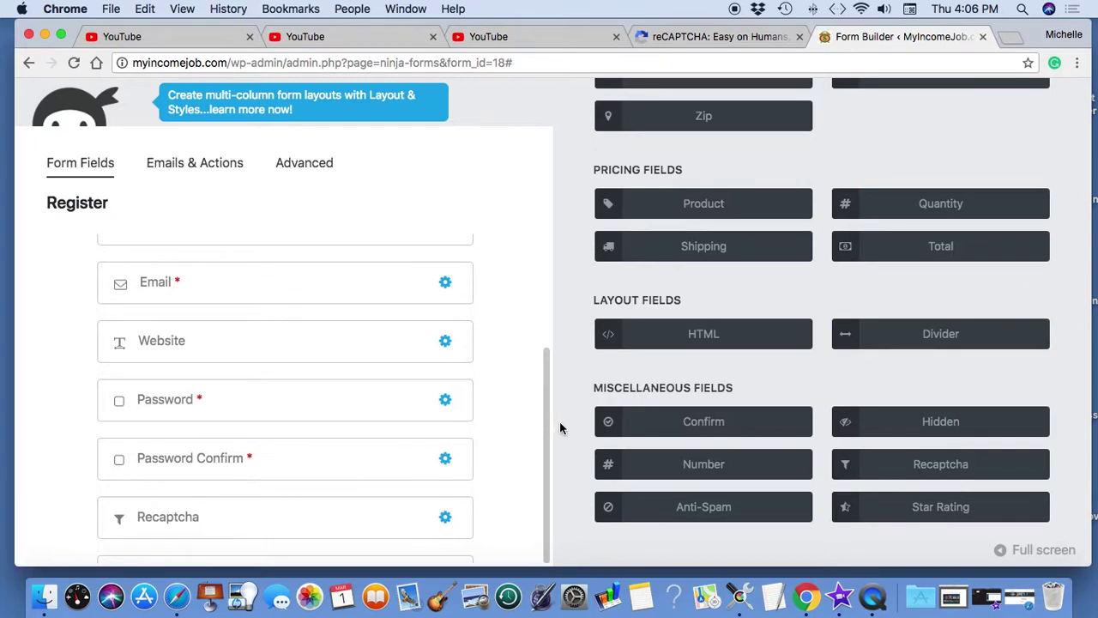
scroll(699, 317, "up", 10)
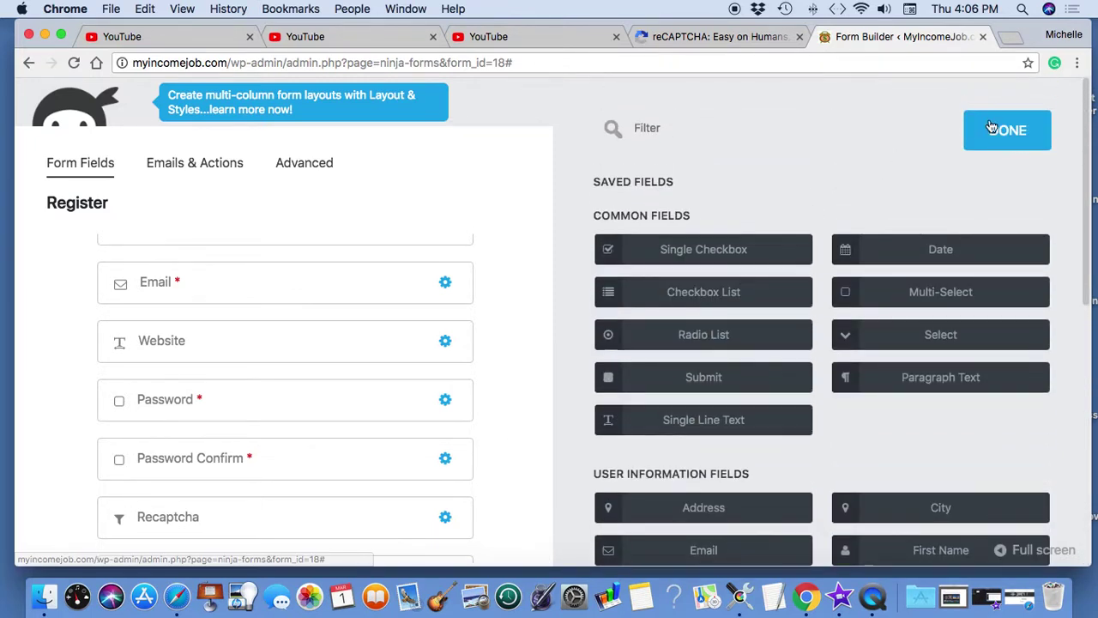
left_click(1003, 131)
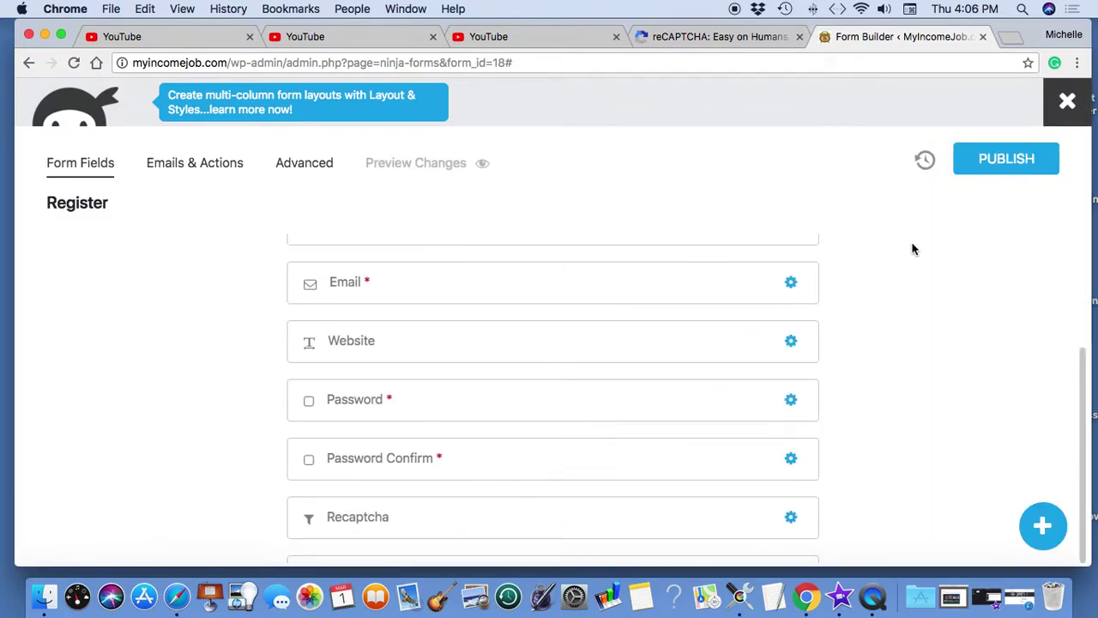
Publish the updated Register form, close the builder, and bring back the Register and Sign In page.
scroll(912, 249, "down", 3)
scroll(912, 249, "up", 3)
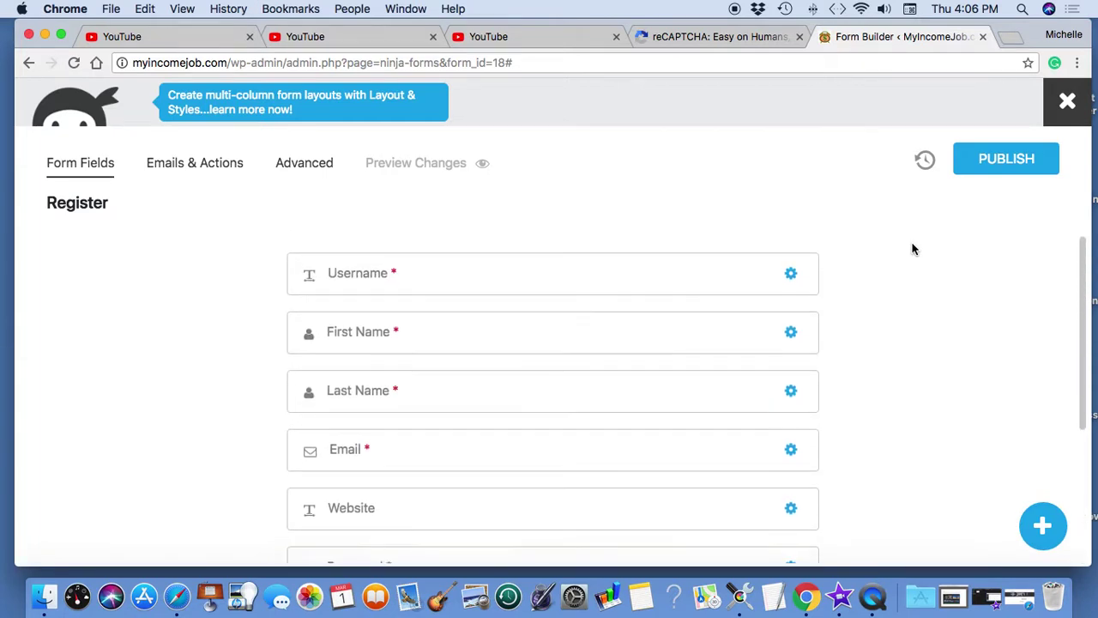
scroll(912, 249, "down", 3)
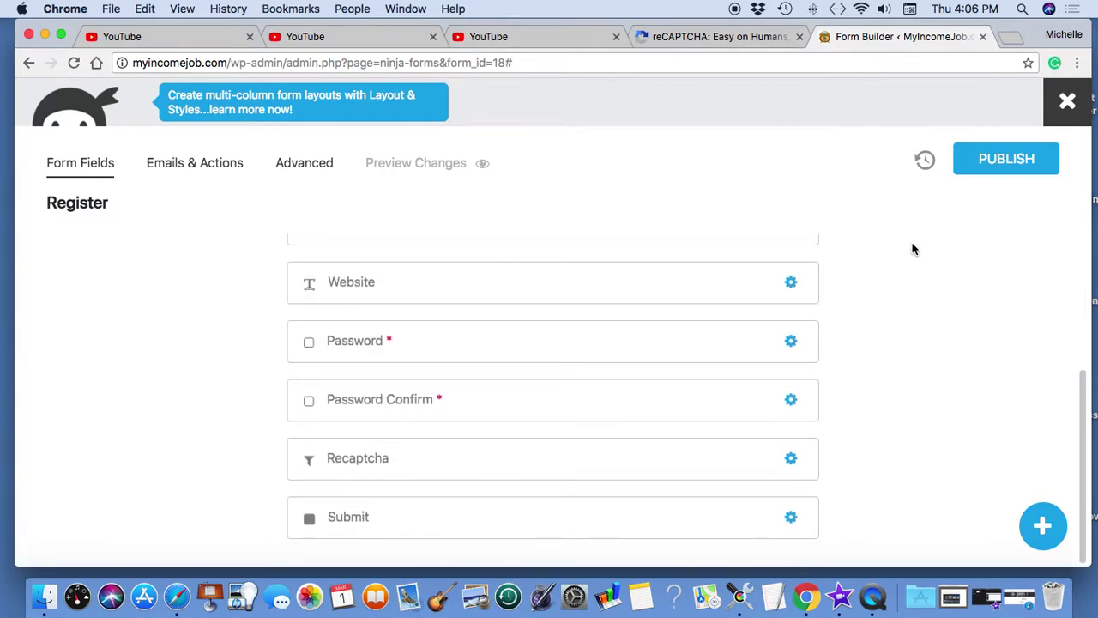
left_click(1012, 160)
left_click(1067, 101)
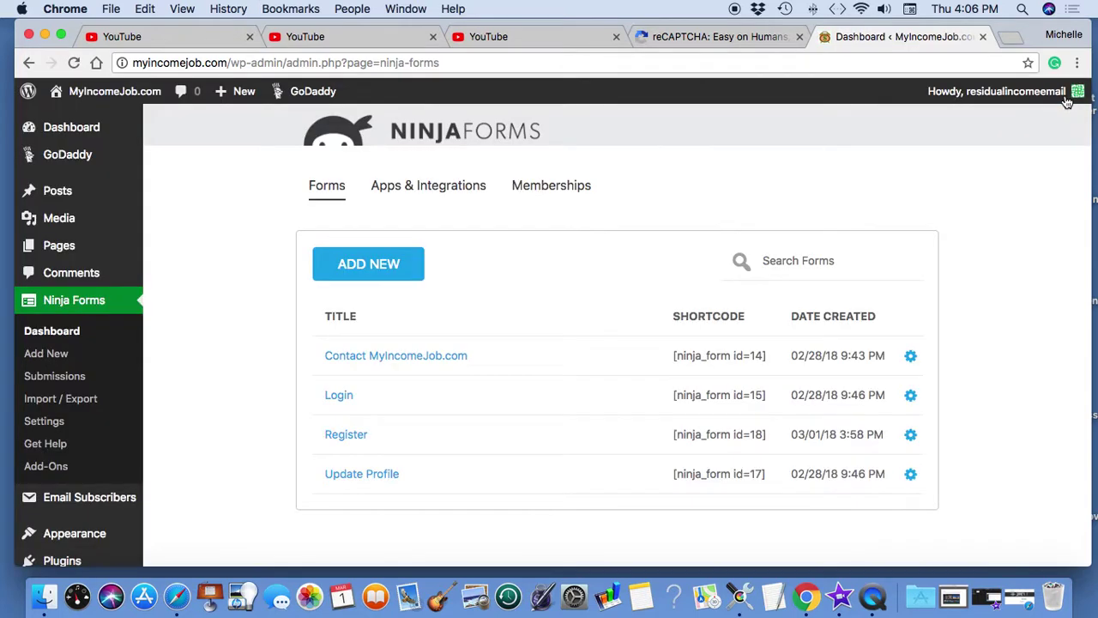
left_click(1019, 576)
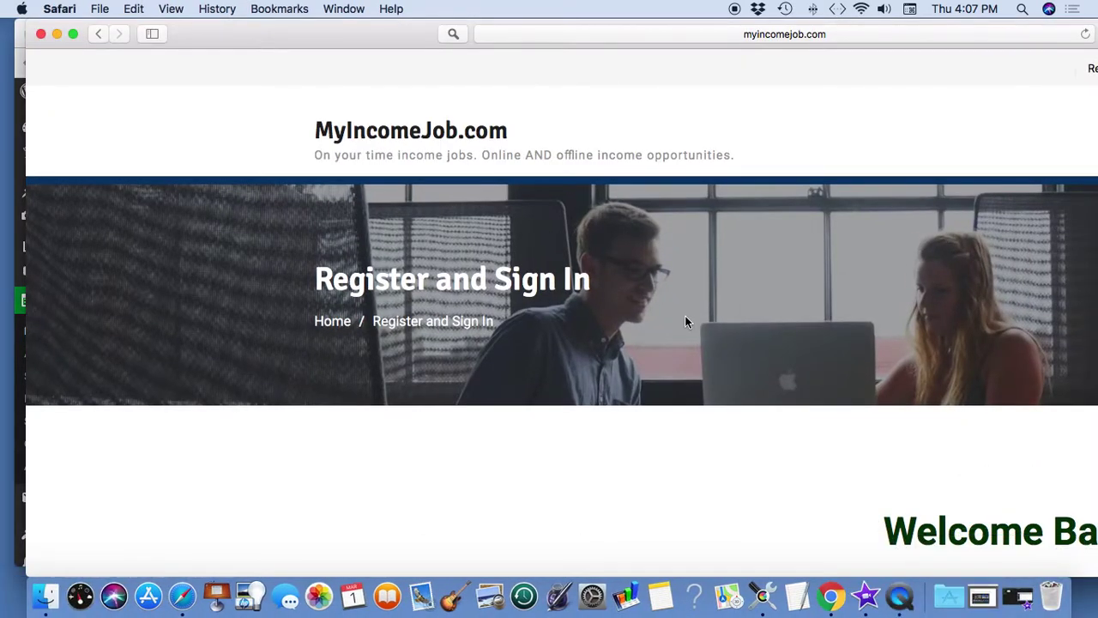
Reload the live Register and Sign In page, then minimize Safari to reveal the Ninja Forms list.
scroll(686, 321, "down", 10)
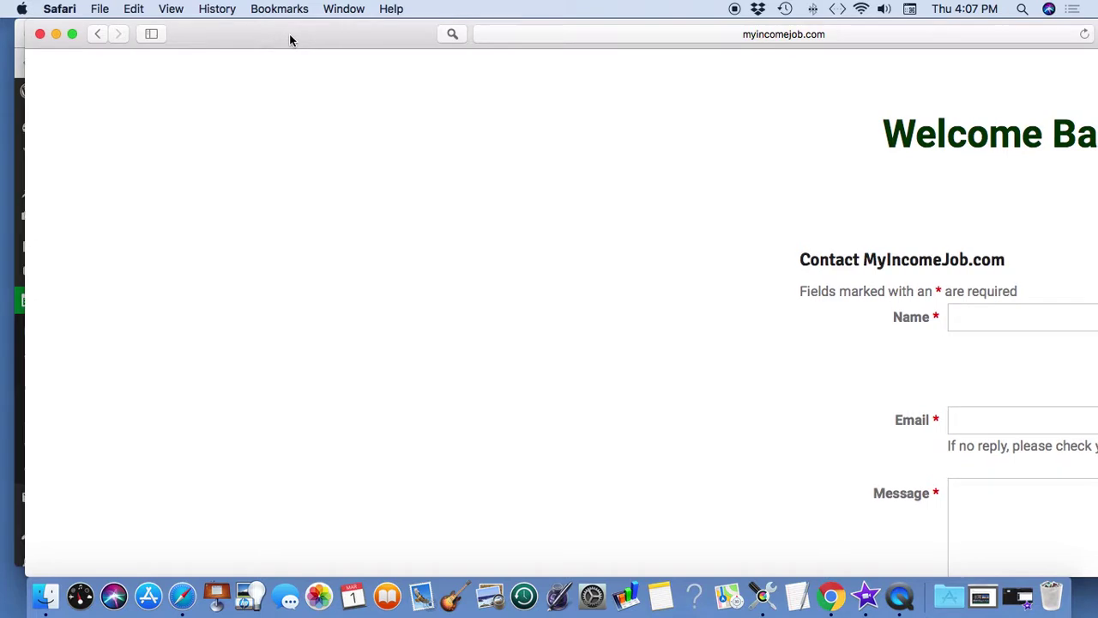
left_click_drag(290, 36, 276, 38)
scroll(486, 210, "up", 5)
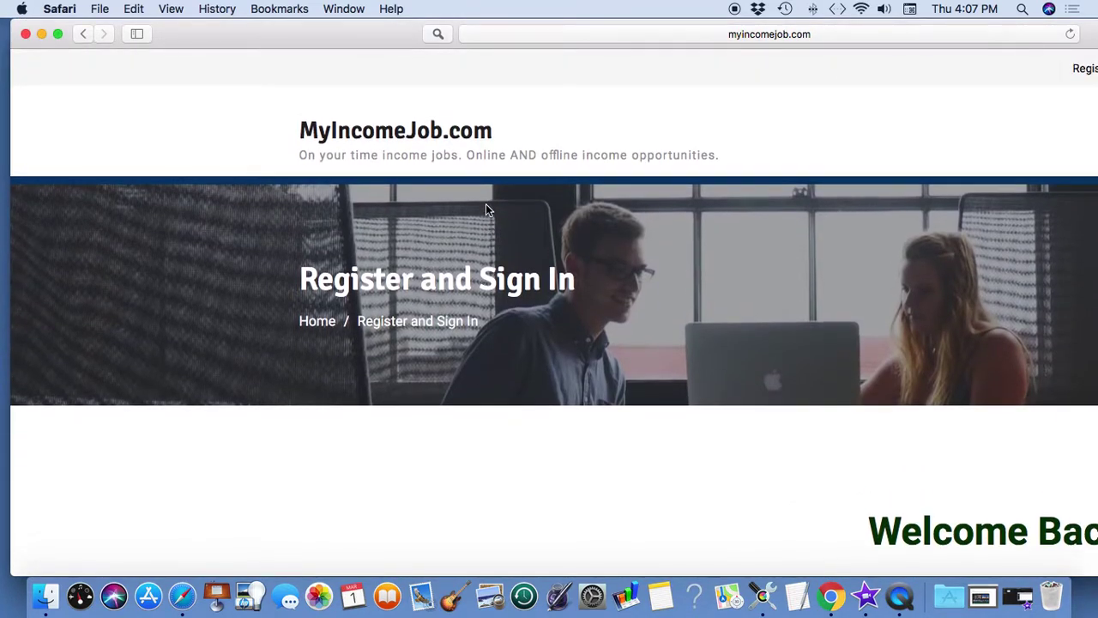
scroll(485, 210, "down", 3)
scroll(486, 210, "up", 3)
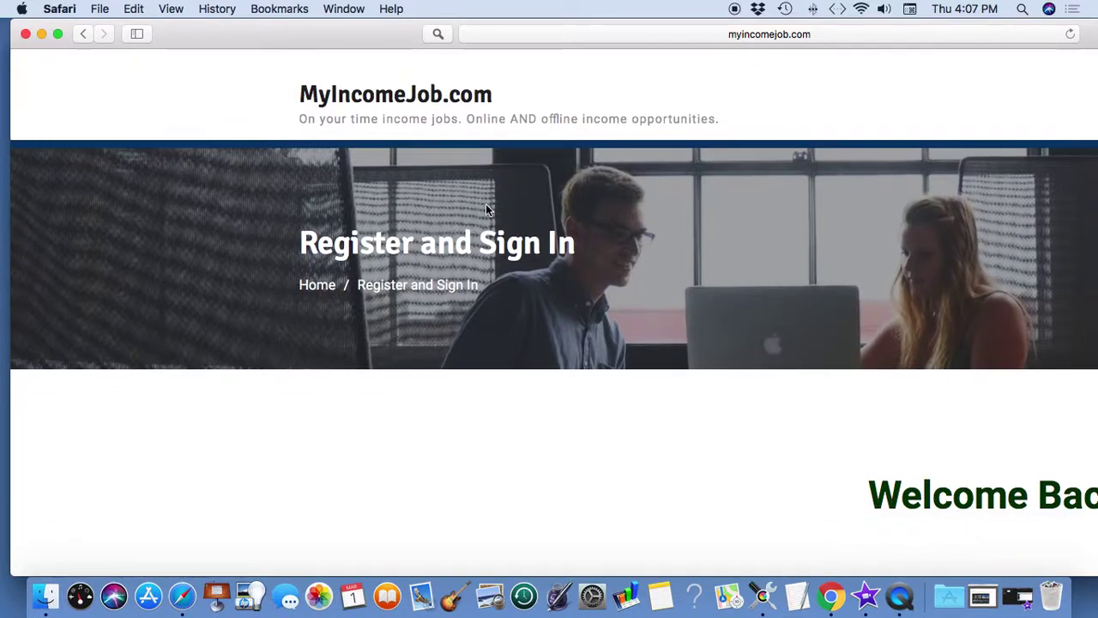
scroll(483, 207, "down", 2)
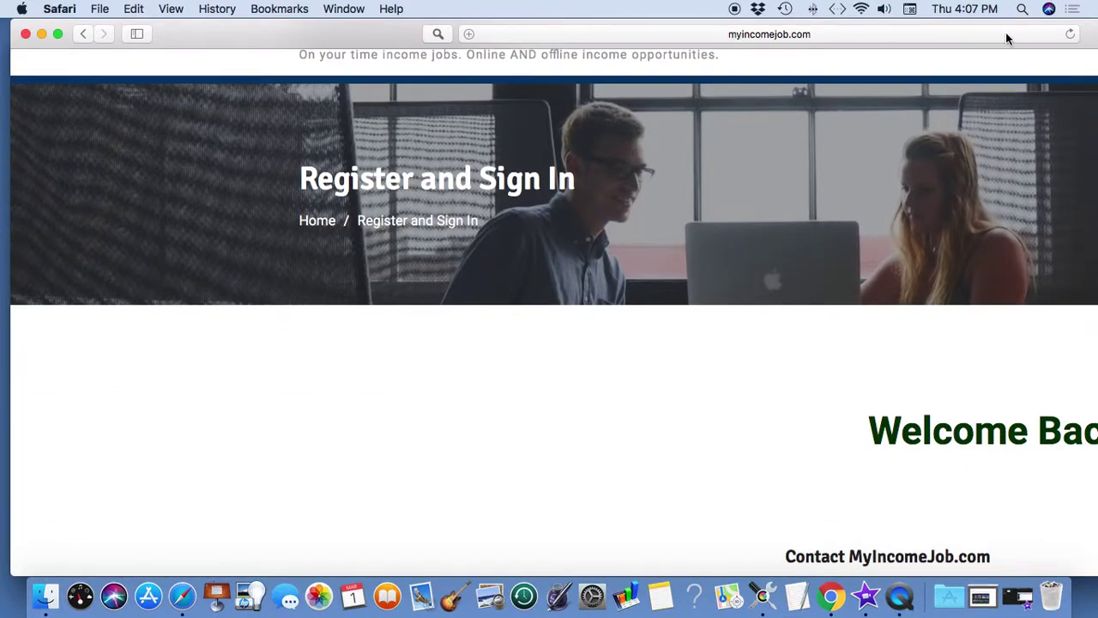
left_click(1070, 33)
left_click(43, 32)
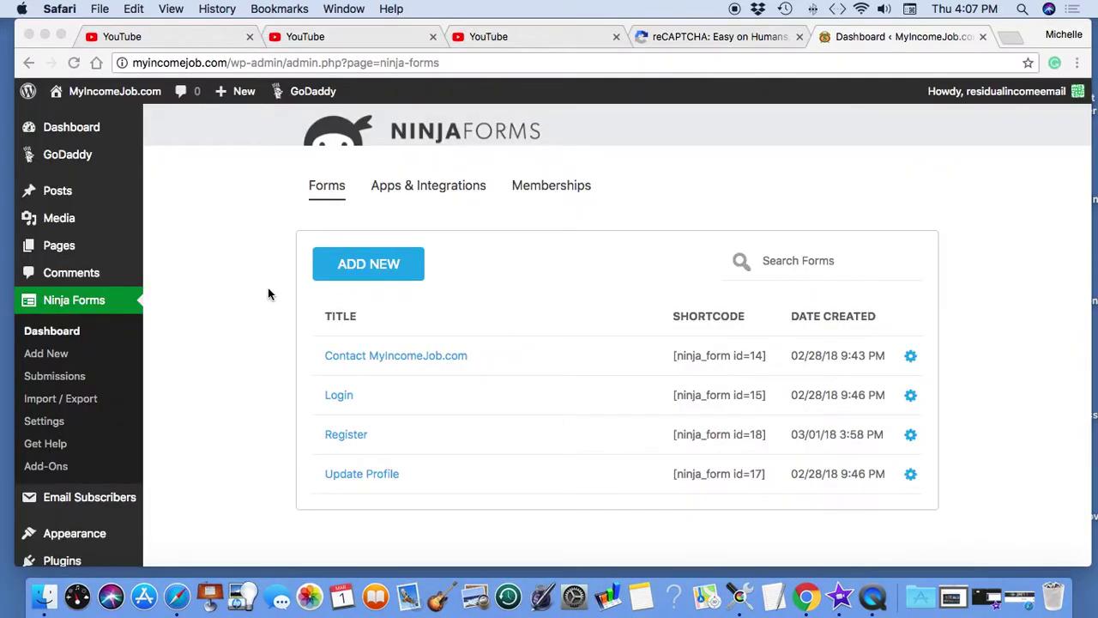
Copy the Register form's shortcode [ninja_form id=18] from the forms list.
left_click(672, 438)
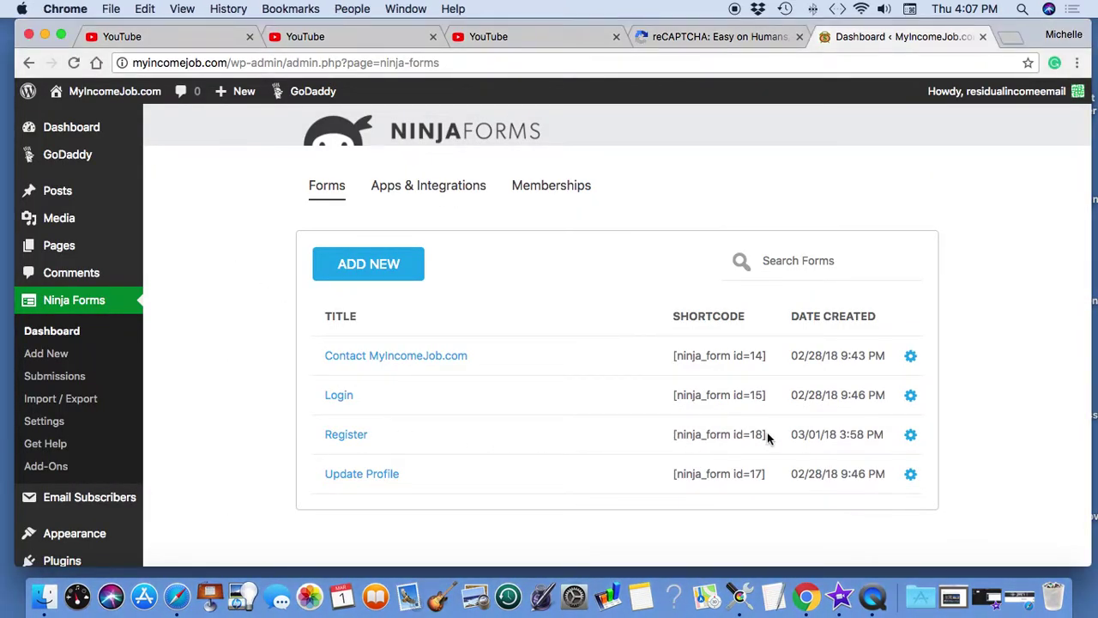
left_click_drag(770, 438, 666, 435)
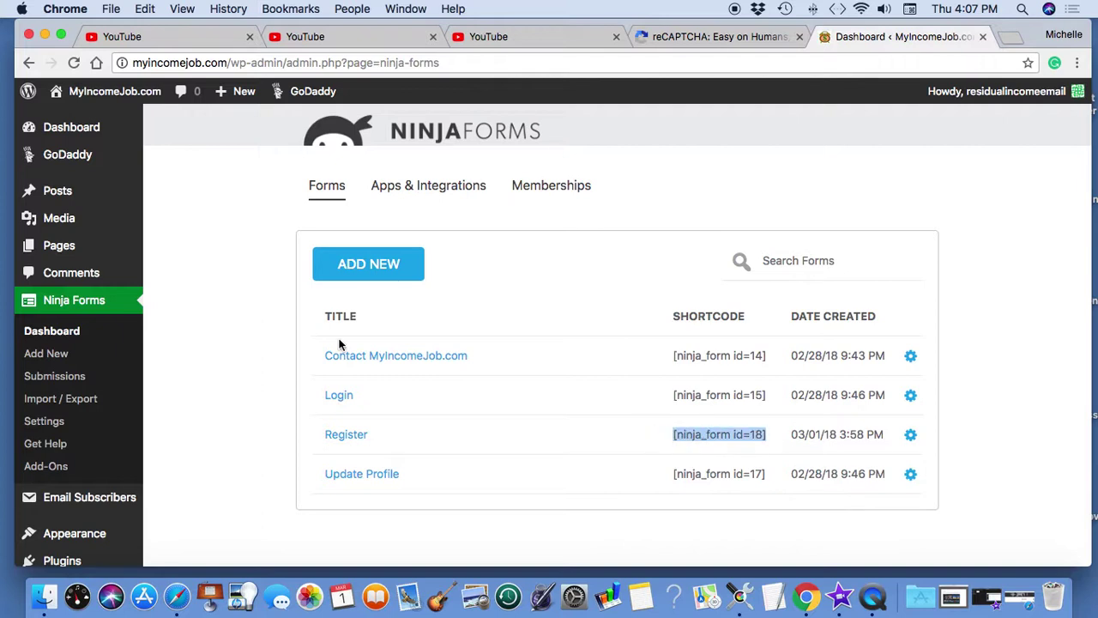
right_click(727, 433)
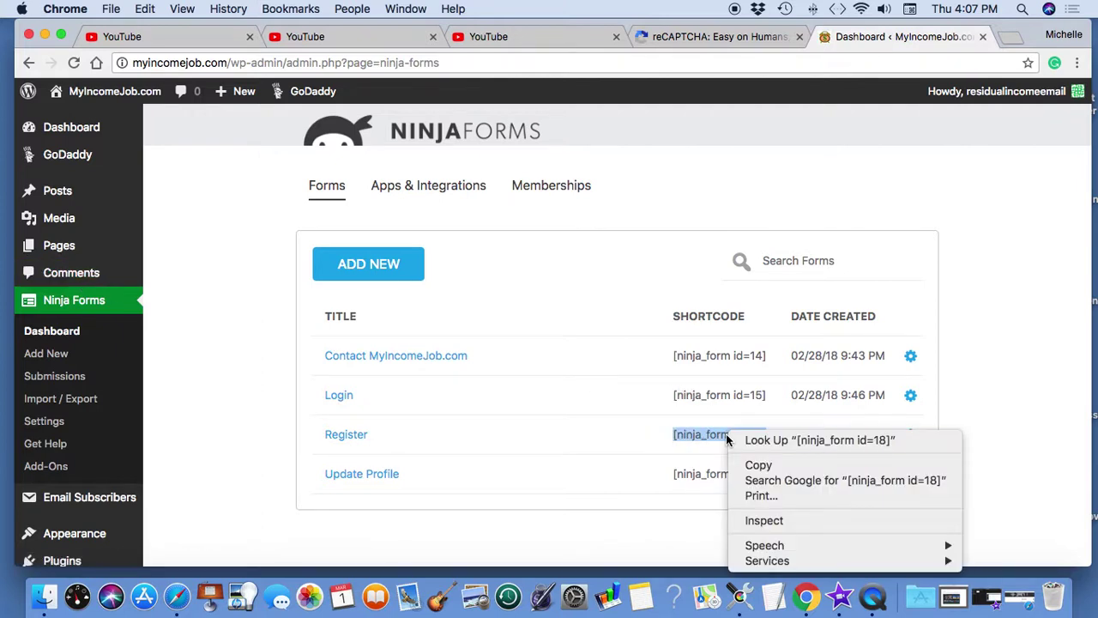
left_click(758, 464)
Open the Register and Sign In page for editing from Pages > All Pages.
mouse_move(60, 247)
left_click(176, 249)
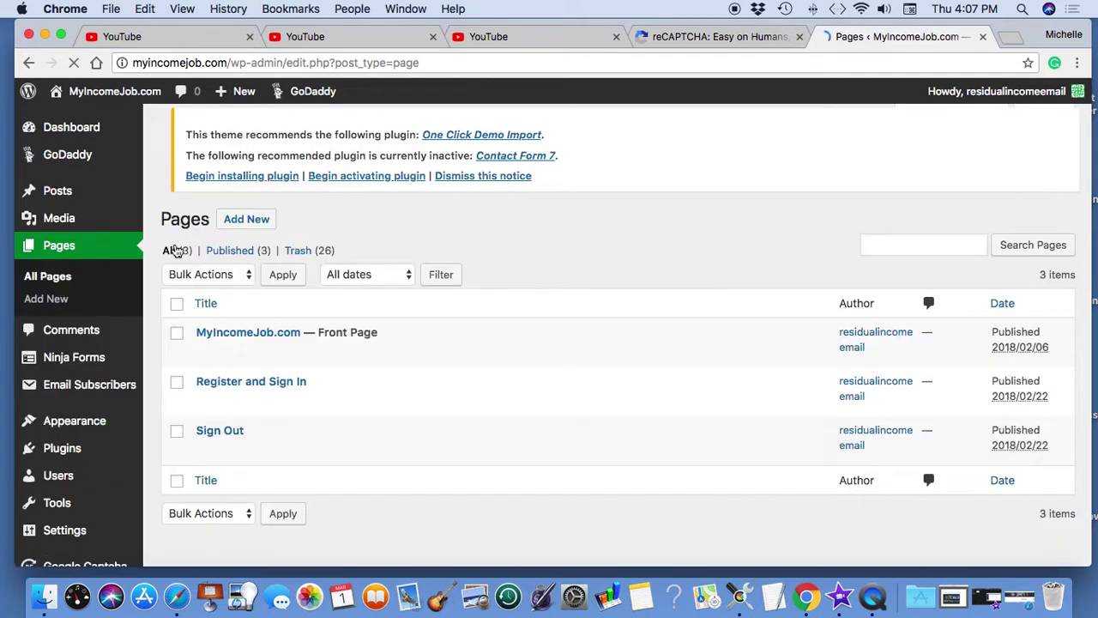
mouse_move(301, 386)
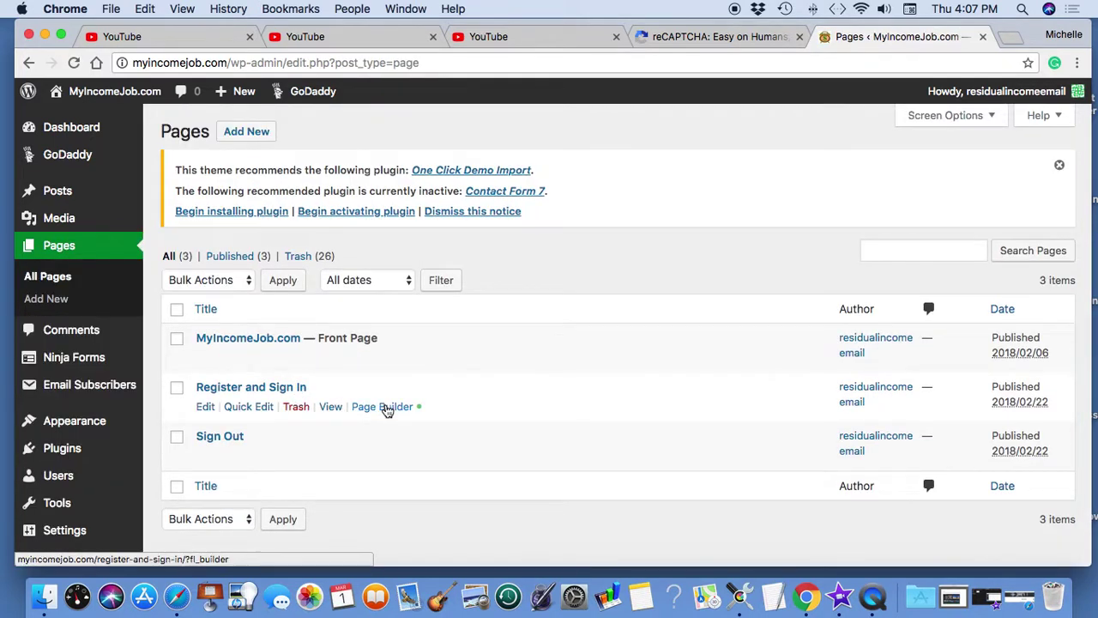
left_click(384, 406)
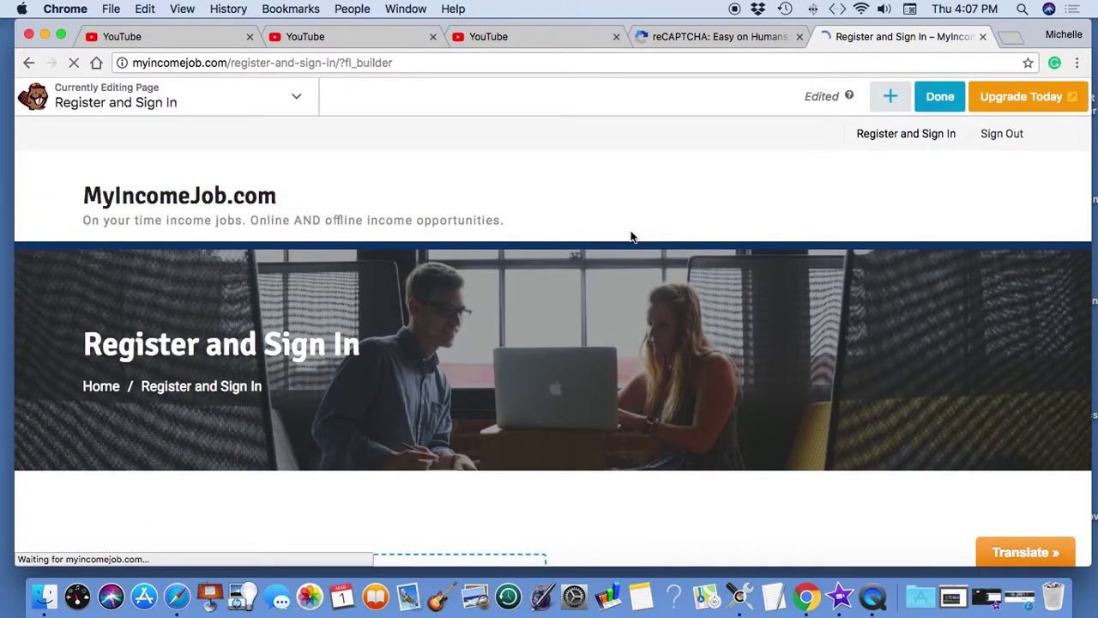
Add a Text Editor block beside Welcome Back containing [ninja_form id=18] and save it.
scroll(631, 237, "down", 2)
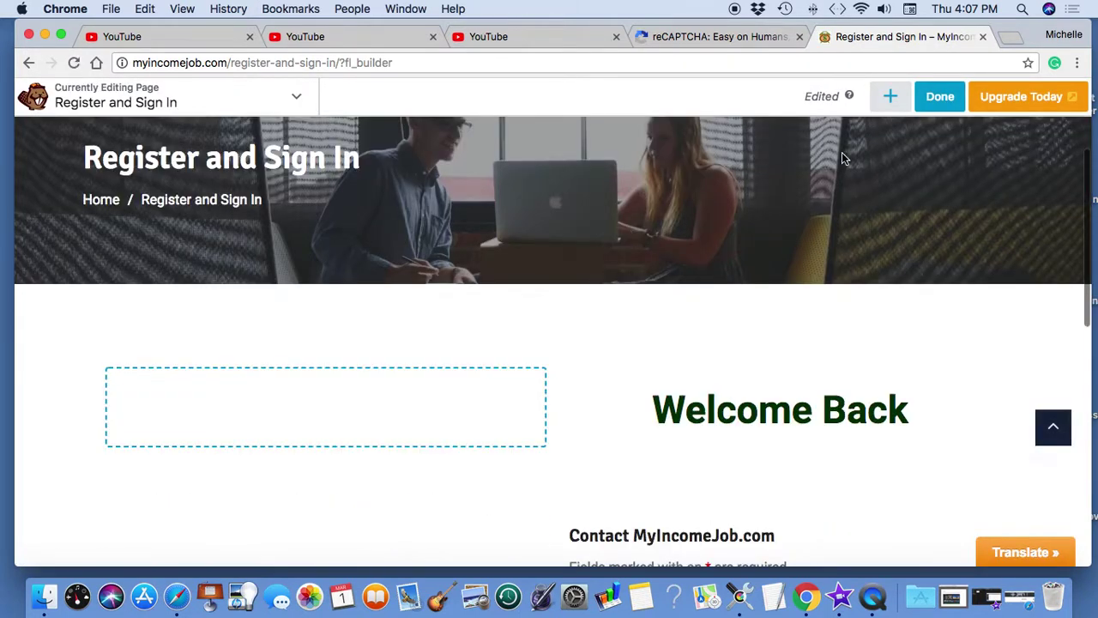
left_click(893, 98)
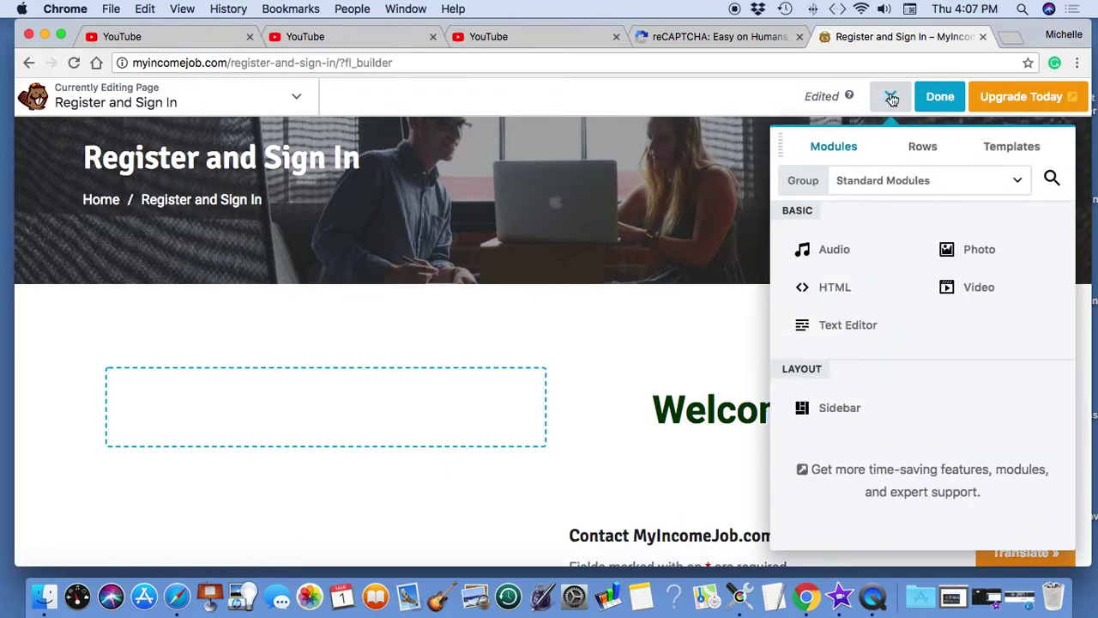
left_click_drag(847, 328, 380, 421)
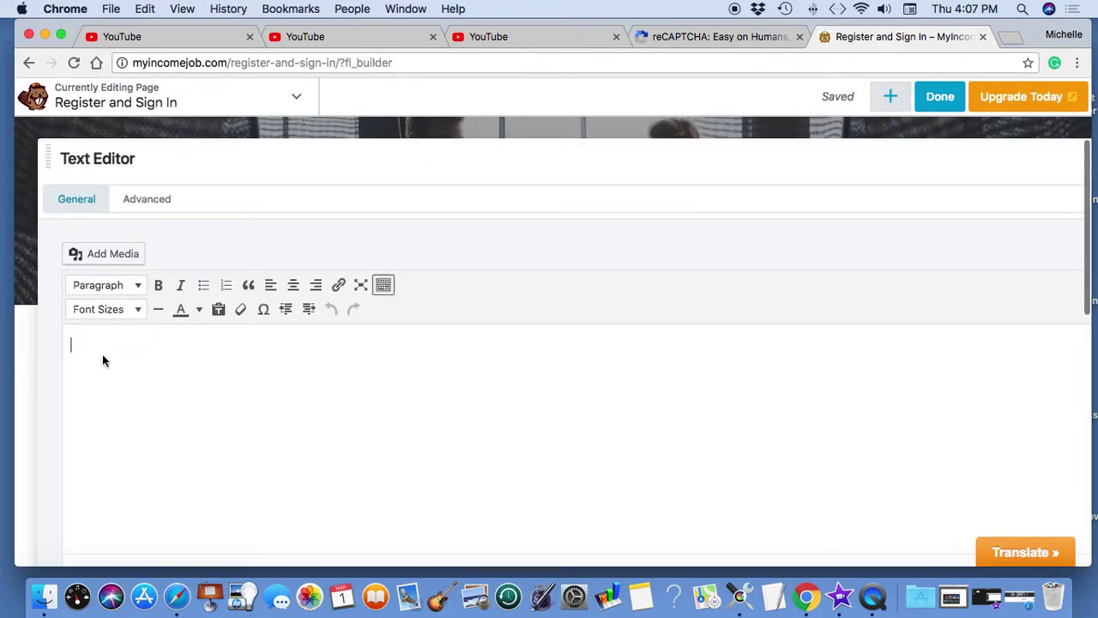
key("super+v")
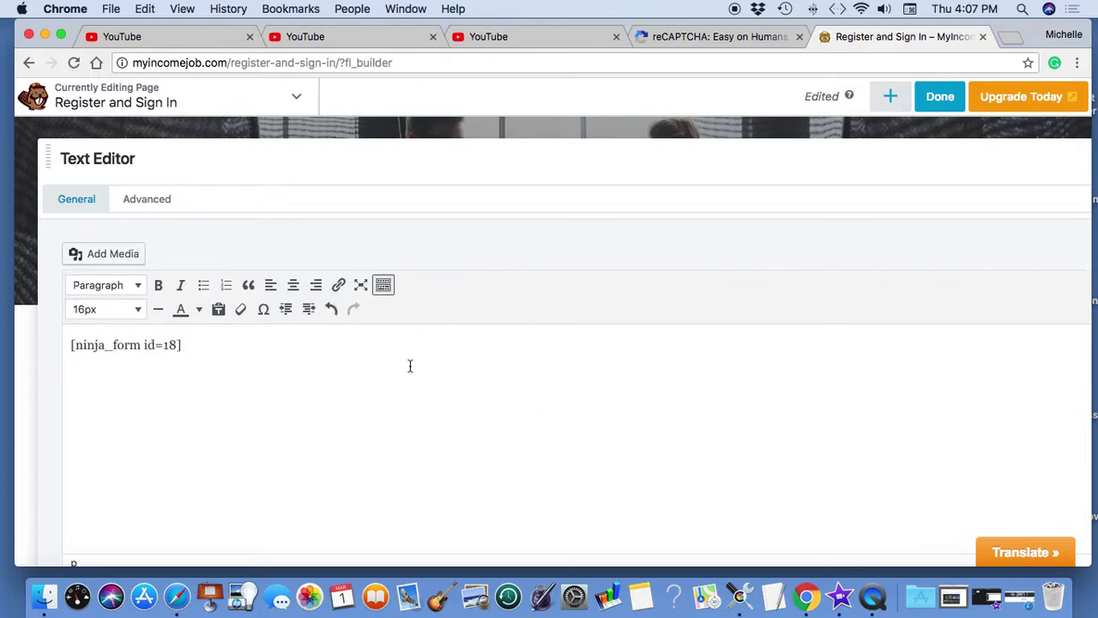
scroll(945, 369, "down", 3)
scroll(945, 370, "right", 5)
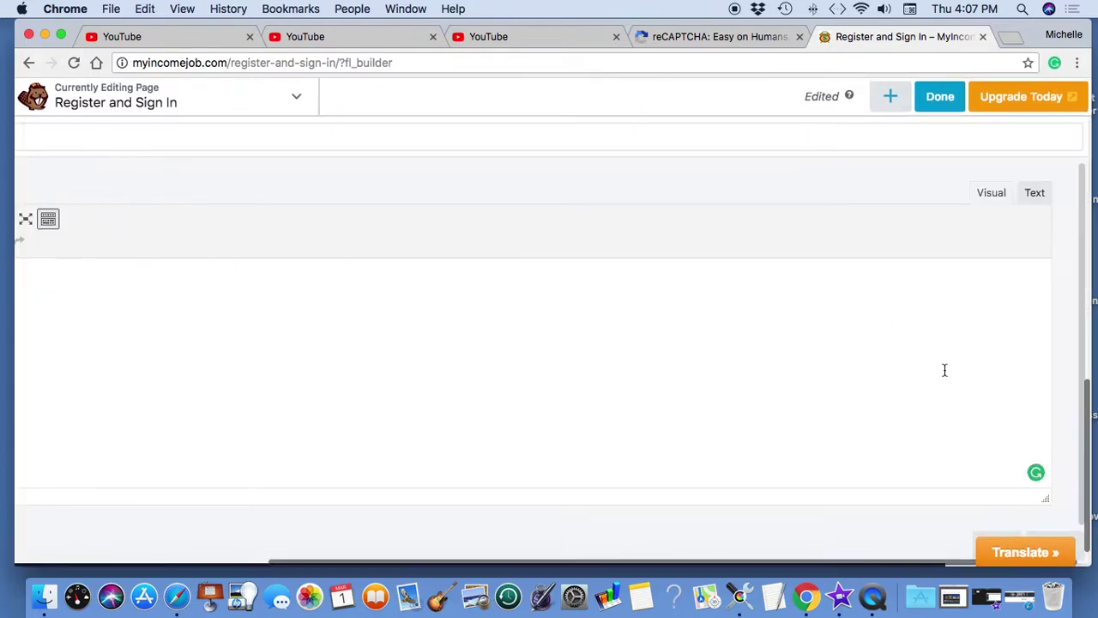
left_click(990, 538)
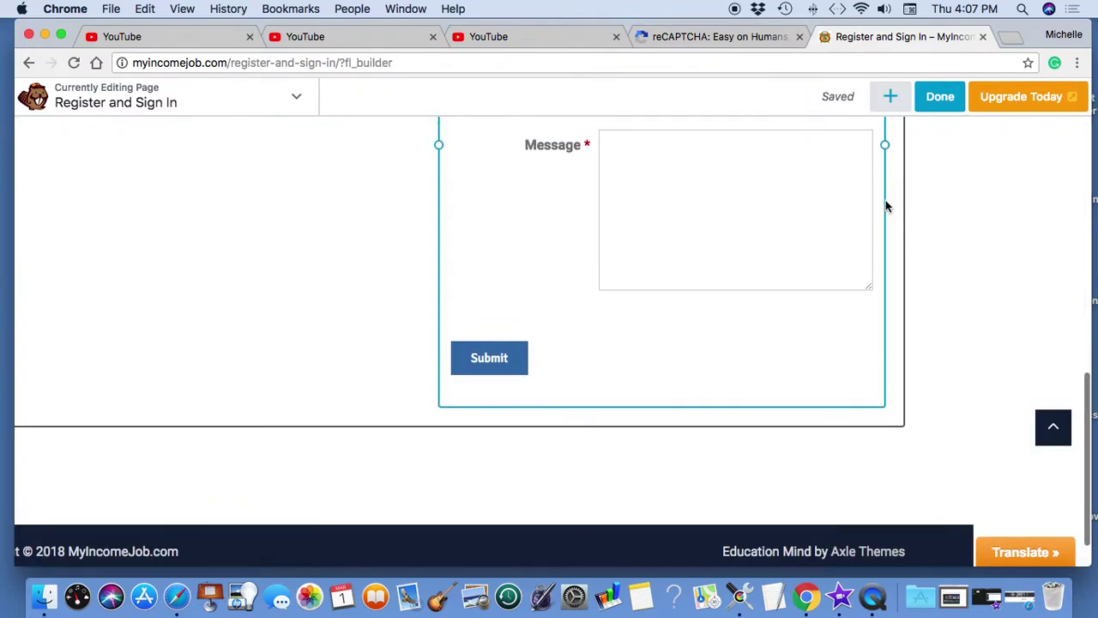
Publish the Register and Sign In page changes and bring the Safari window forward.
left_click(941, 96)
left_click(984, 95)
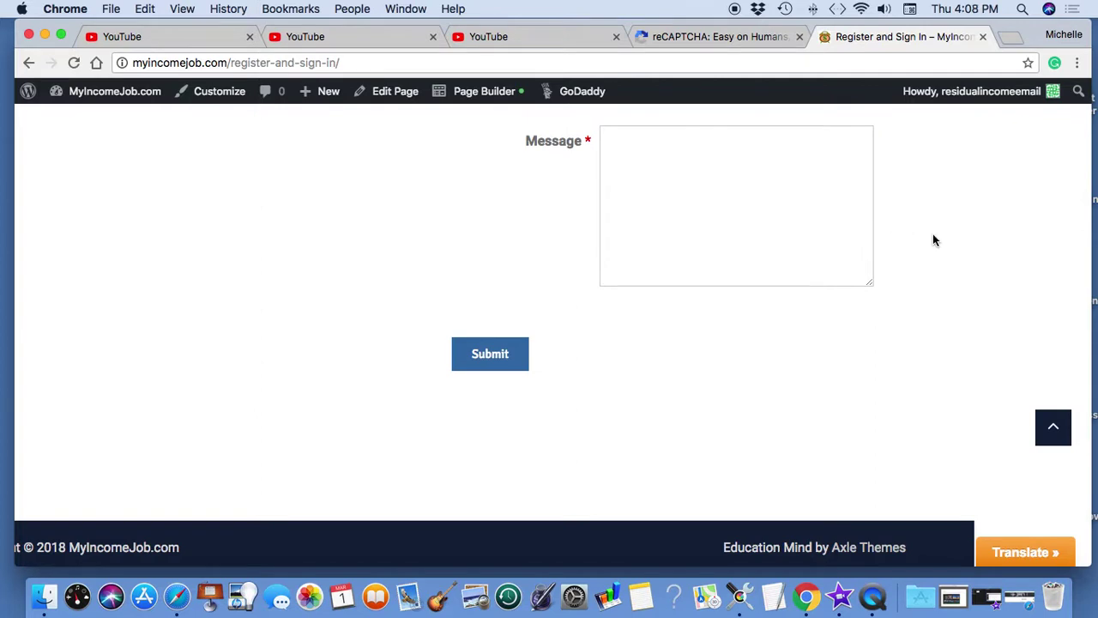
scroll(934, 240, "up", 1)
scroll(932, 233, "up", 10)
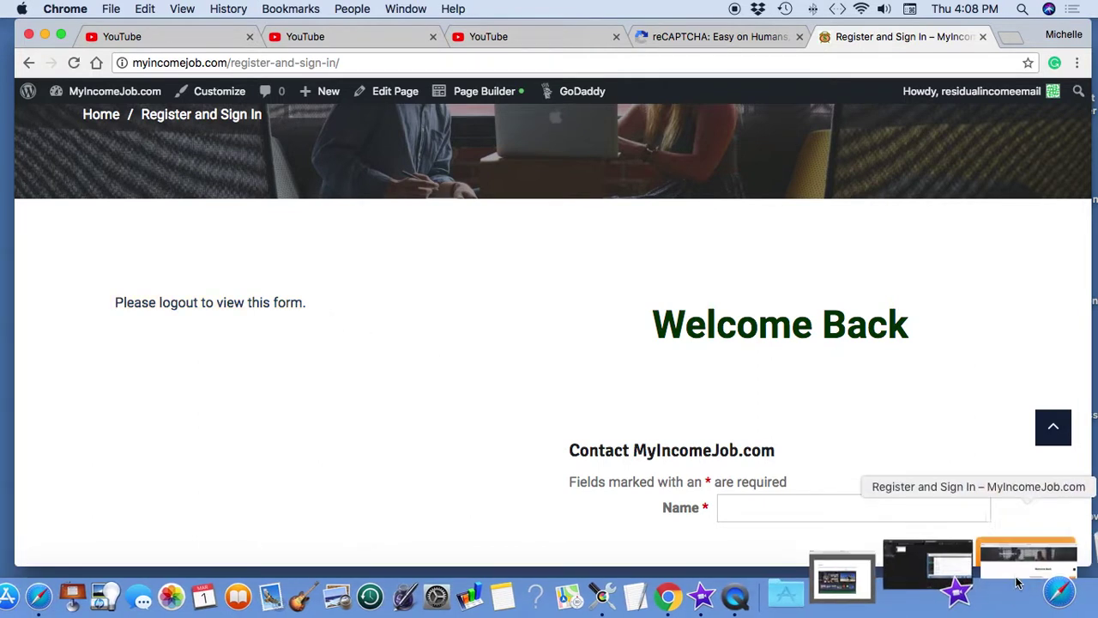
left_click(1016, 577)
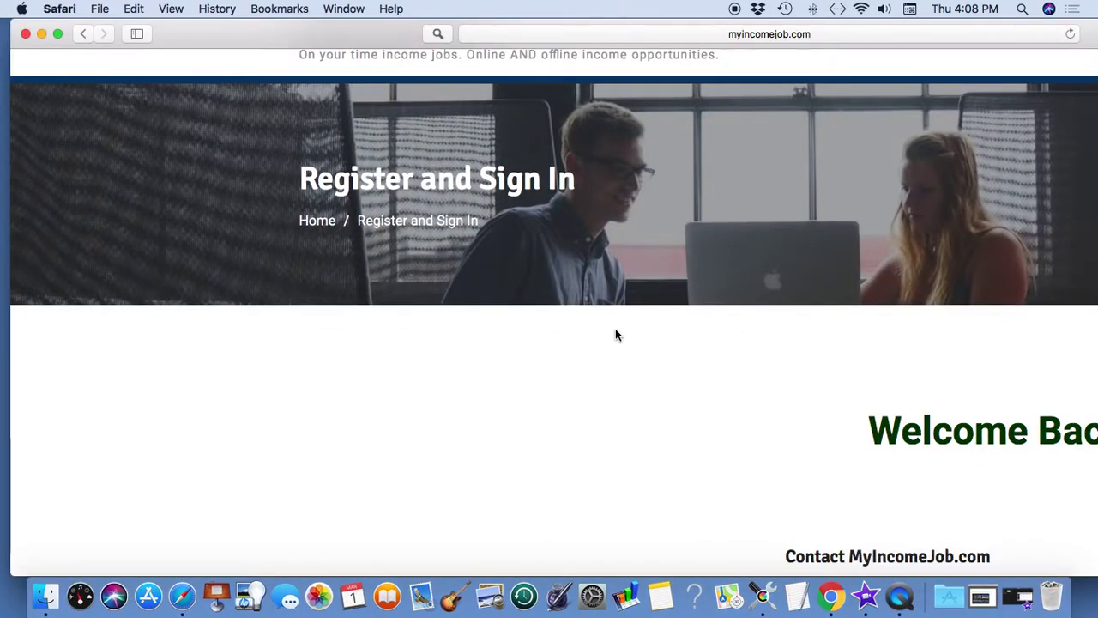
Scroll the live page to check the Register form and its reCAPTCHA.
scroll(652, 274, "down", 1)
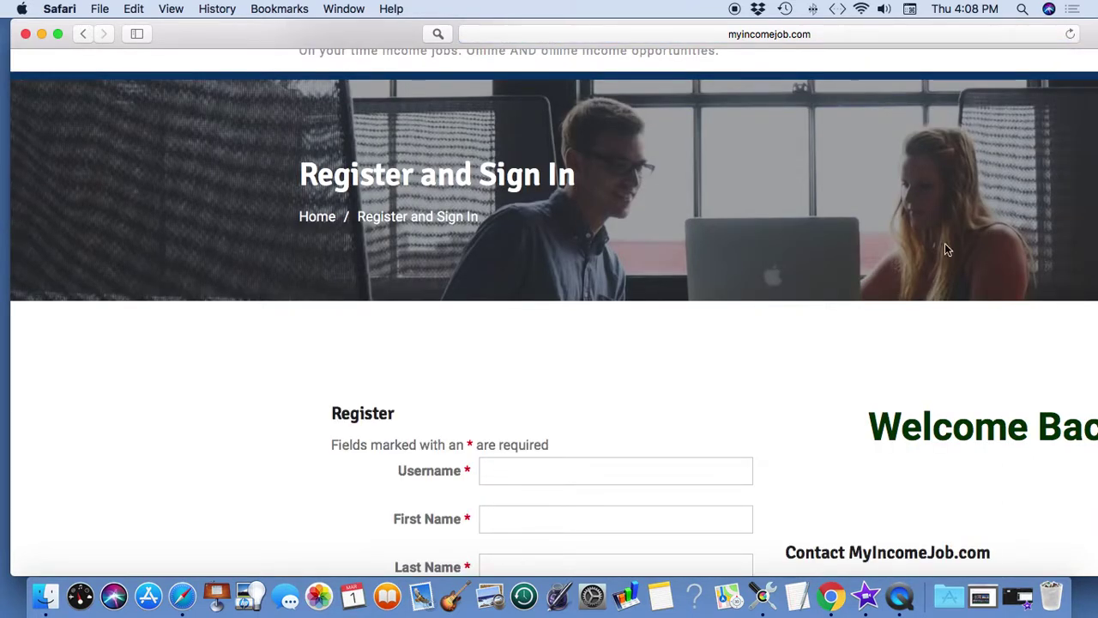
scroll(817, 367, "down", 5)
scroll(817, 368, "down", 8)
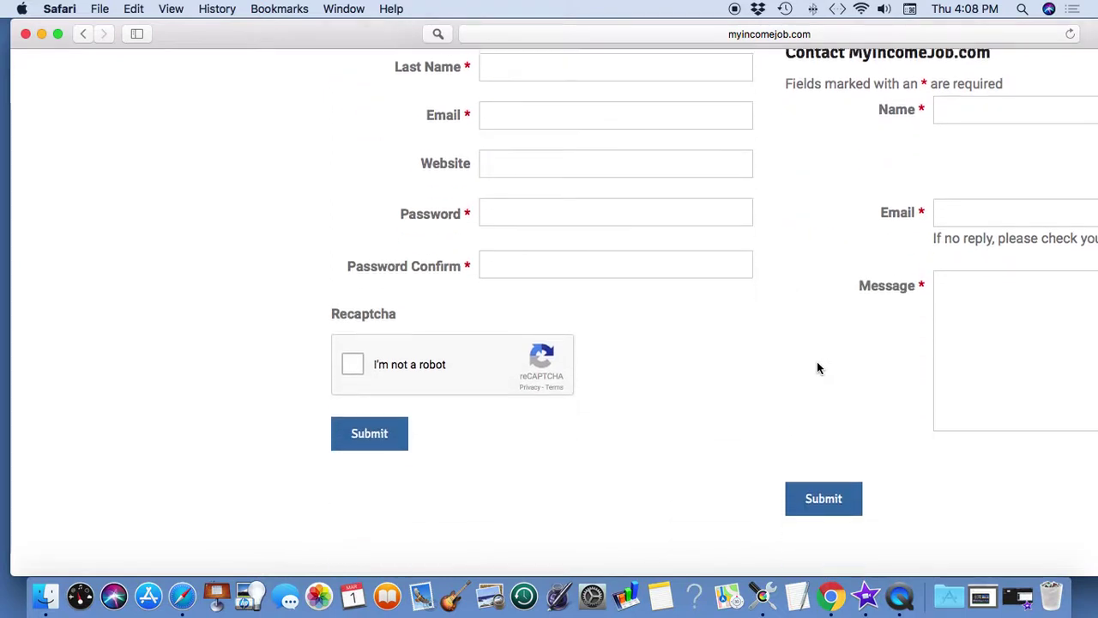
scroll(817, 367, "up", 4)
scroll(817, 367, "up", 4)
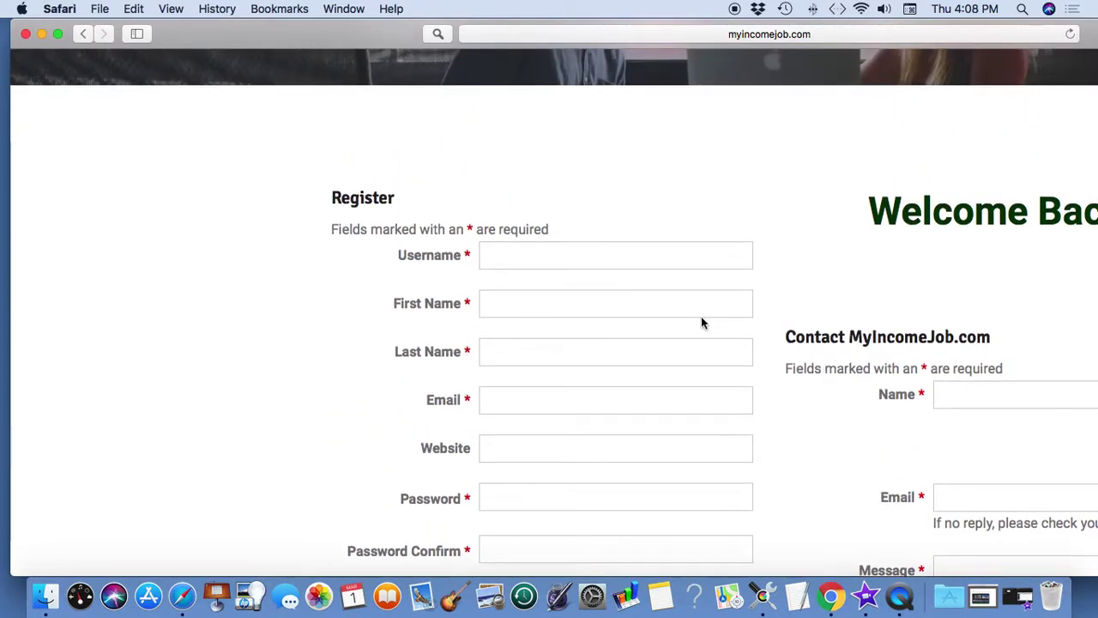
scroll(701, 315, "left", 1)
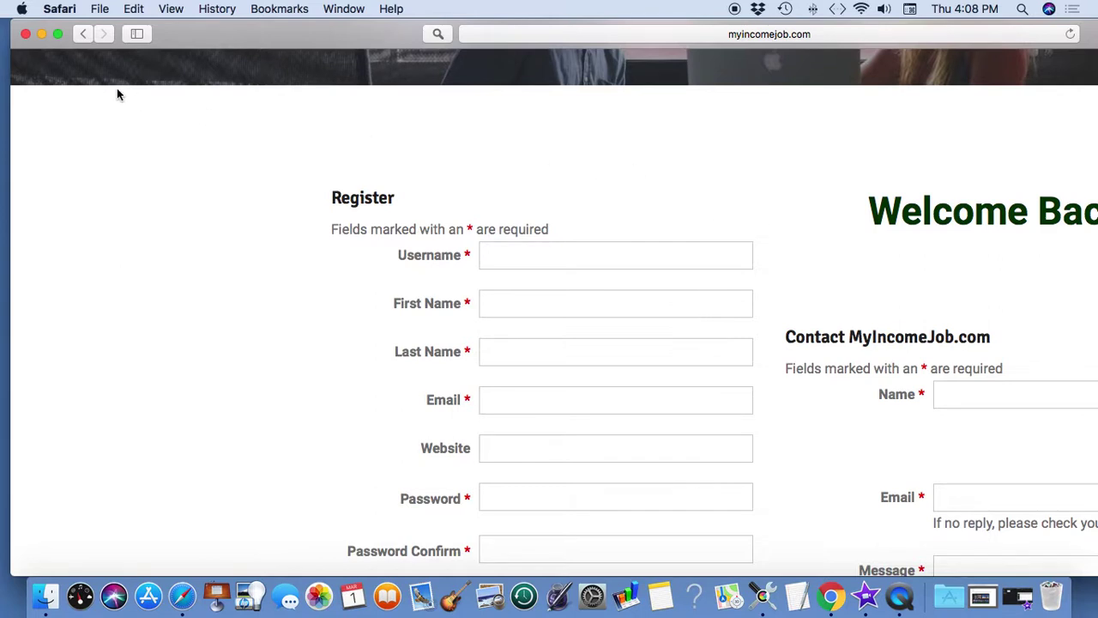
Restore Safari from full screen, move and resize the window, and review the form again.
left_click(57, 33)
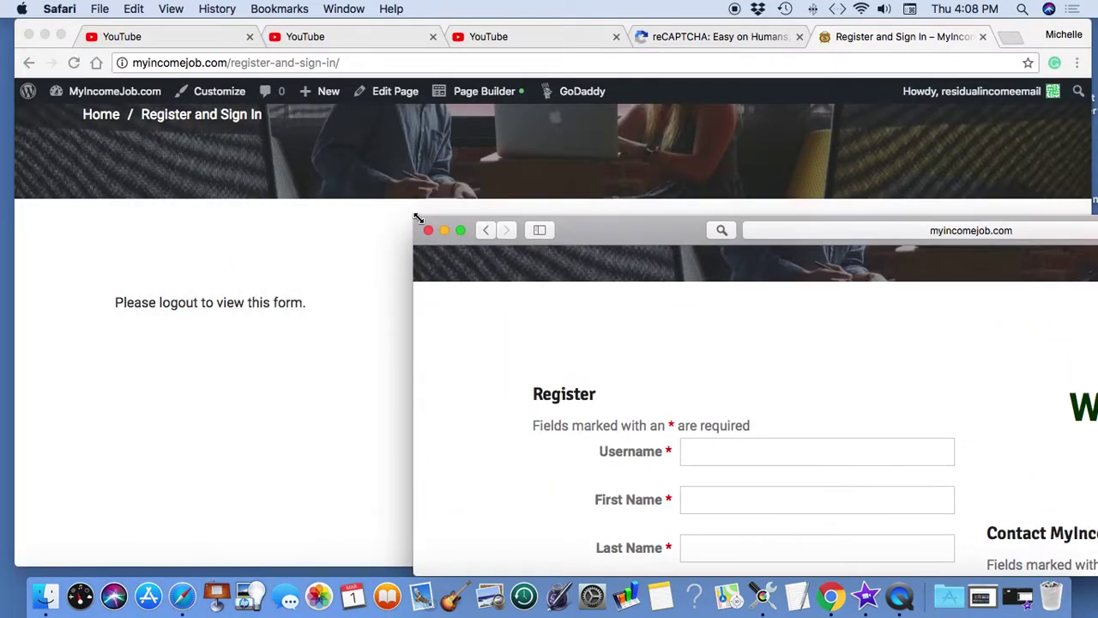
left_click_drag(611, 228, 232, 67)
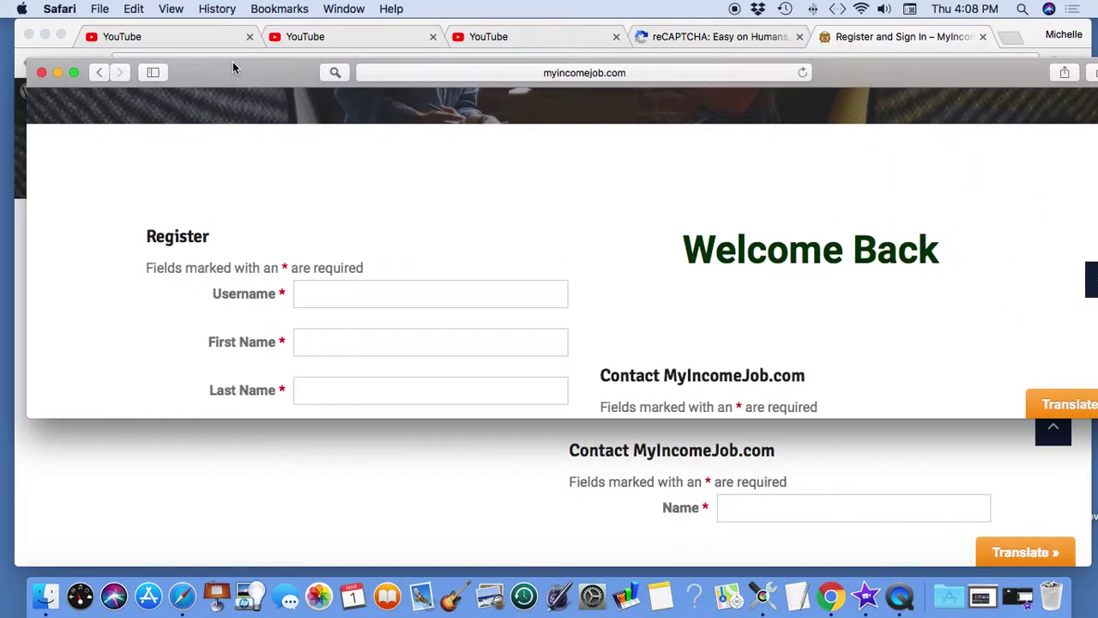
left_click_drag(26, 59, 373, 177)
left_click_drag(524, 177, 176, 33)
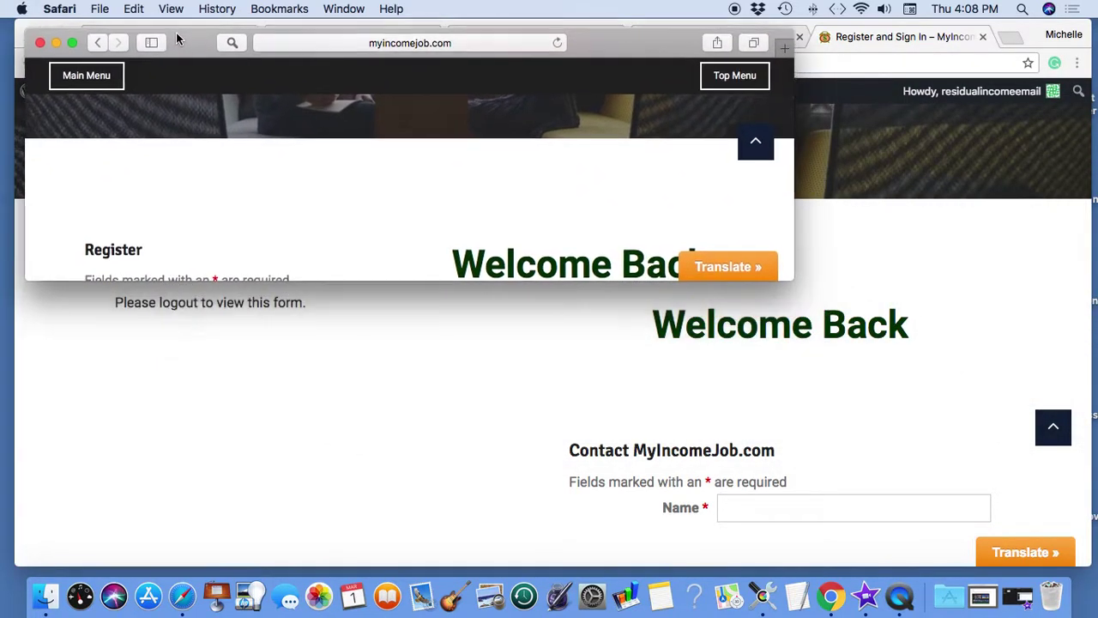
left_click_drag(793, 279, 1089, 557)
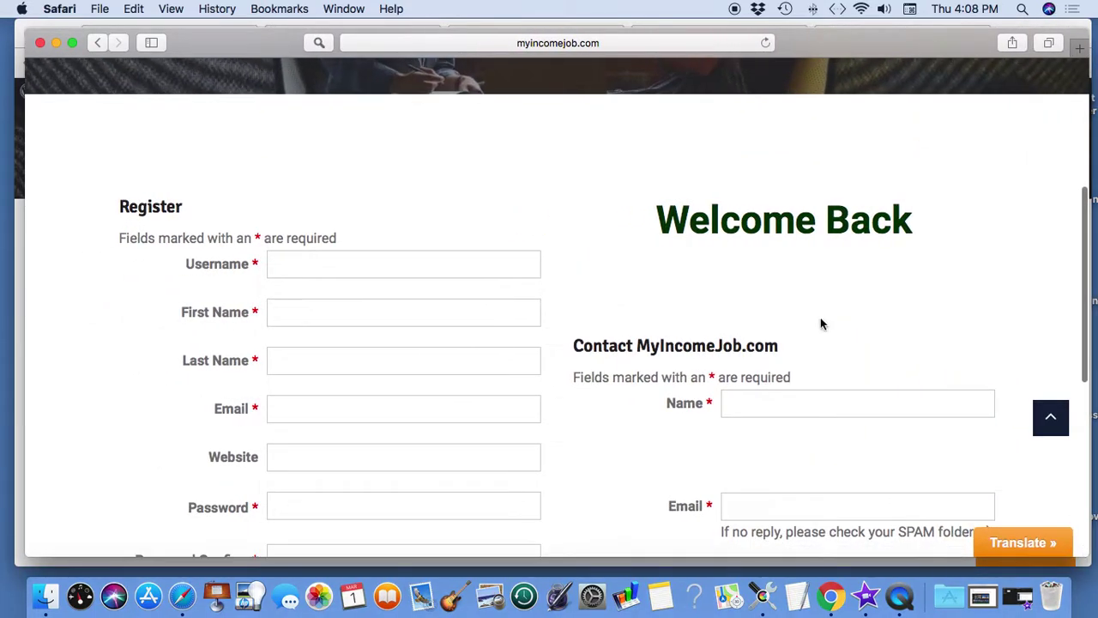
scroll(820, 319, "down", 5)
scroll(821, 314, "down", 2)
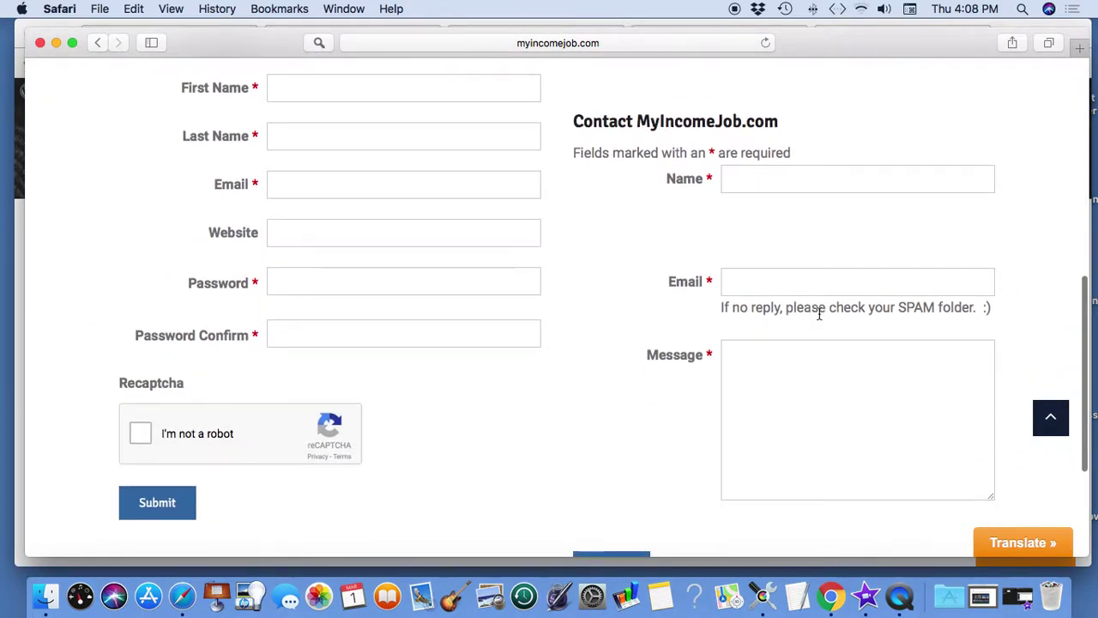
scroll(821, 314, "down", 1)
scroll(819, 313, "up", 3)
scroll(819, 313, "up", 4)
scroll(818, 312, "down", 6)
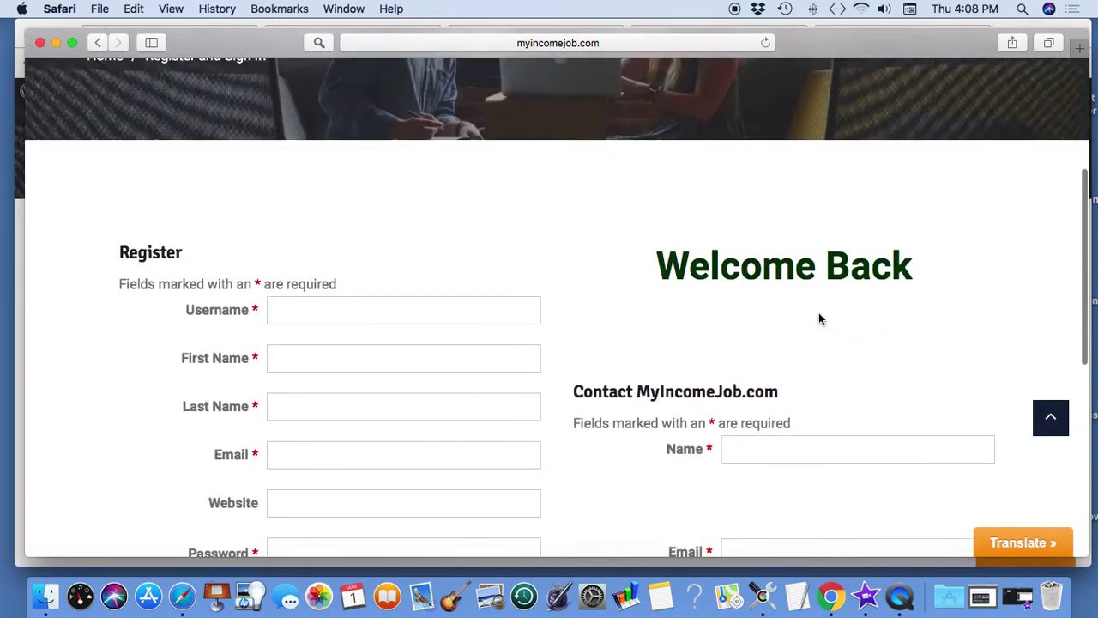